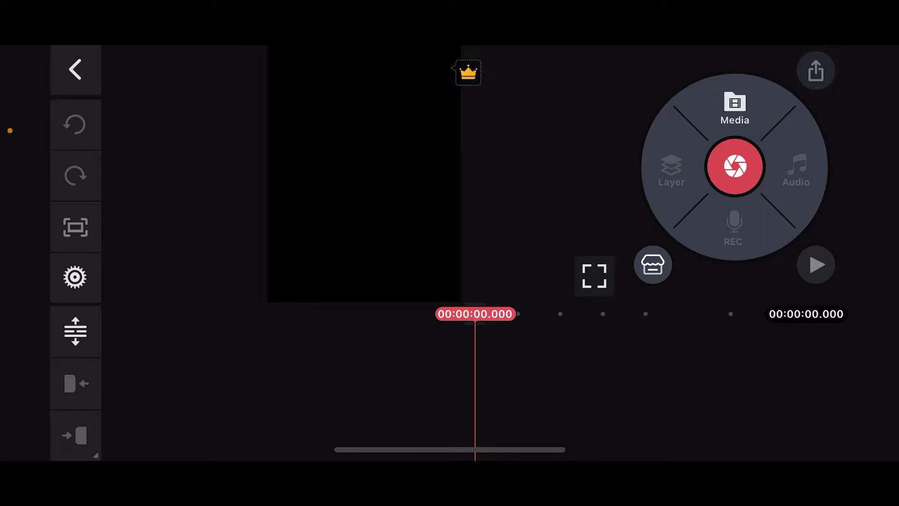
Add the 30-second purple particle clip from the Pexels stock library as the background.
click(735, 109)
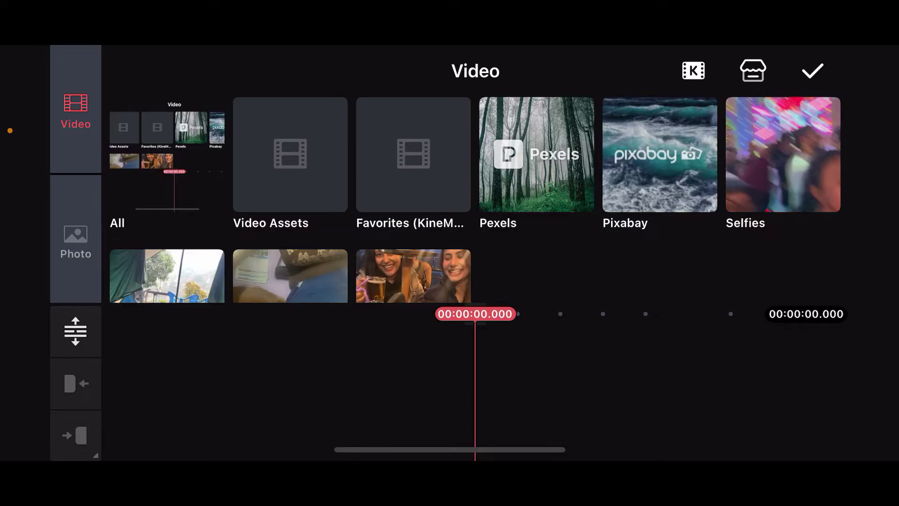
click(166, 161)
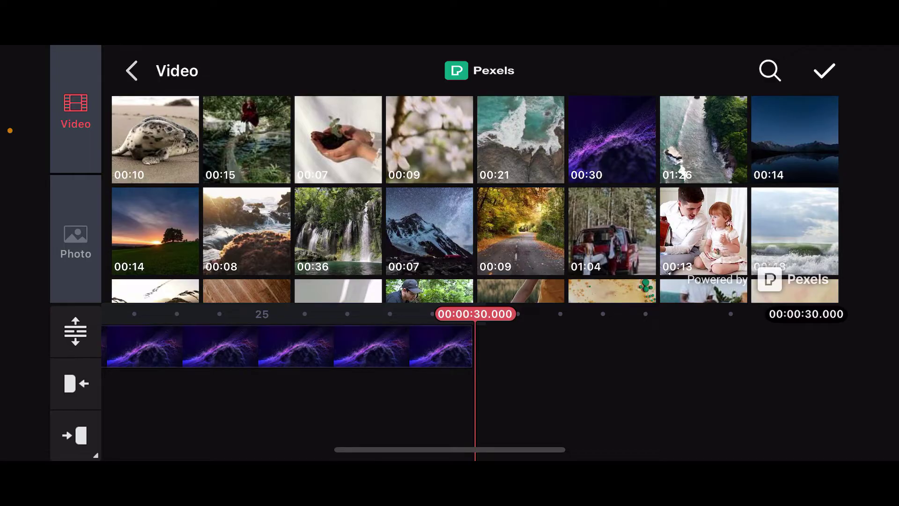
click(823, 71)
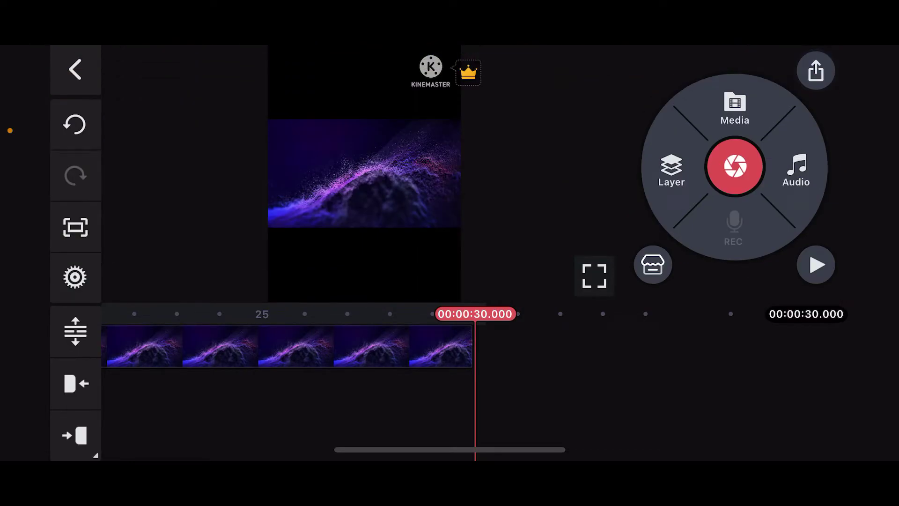
scroll(475, 346, left, 5)
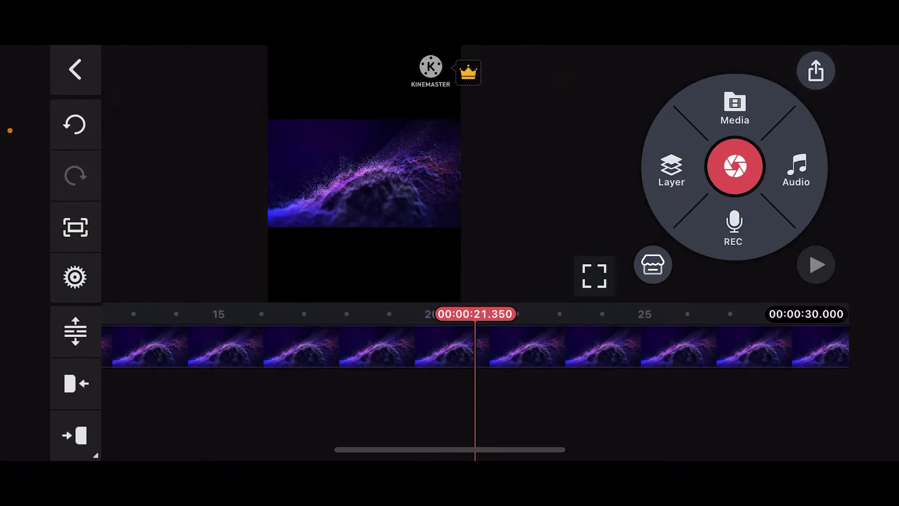
scroll(475, 345, left, 5)
scroll(475, 345, left, 5)
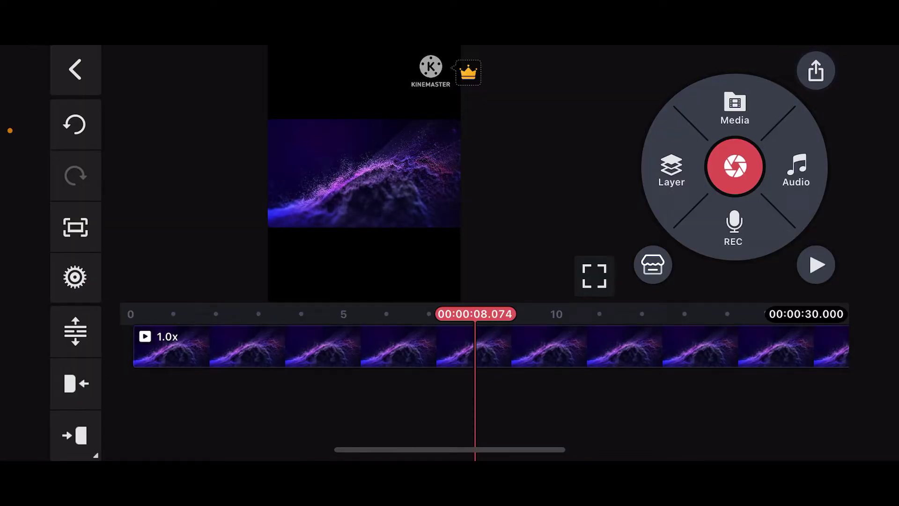
Add a new text layer from the layer menu for the four-line poem.
click(671, 170)
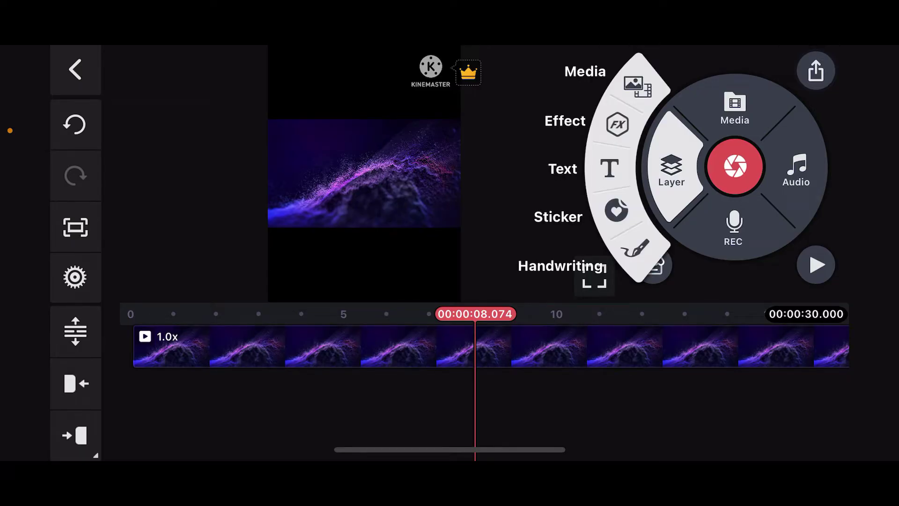
click(610, 168)
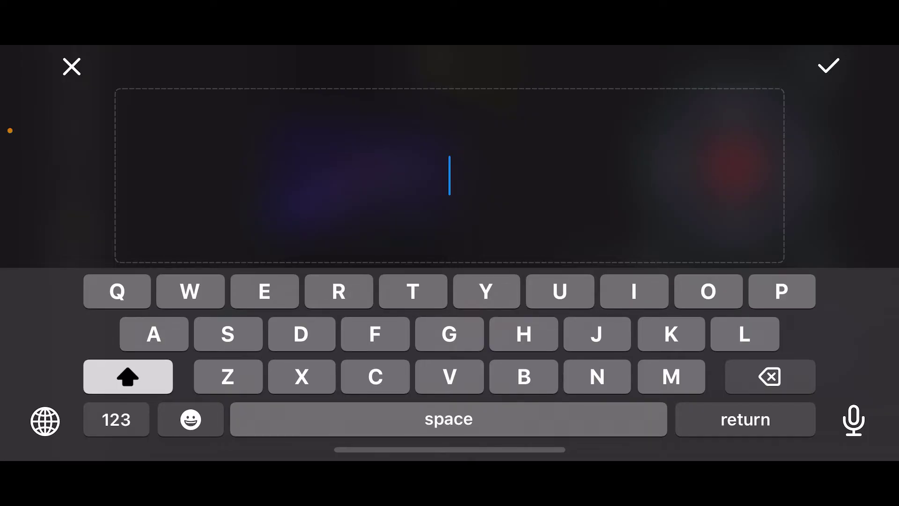
text(ButIn the quiet of the night, stars ignite, Their shimmering glow paints the canvas of the sky. We dance on moonbeams, hearts taking flight, In this cosmic waltz, where dreams never die)
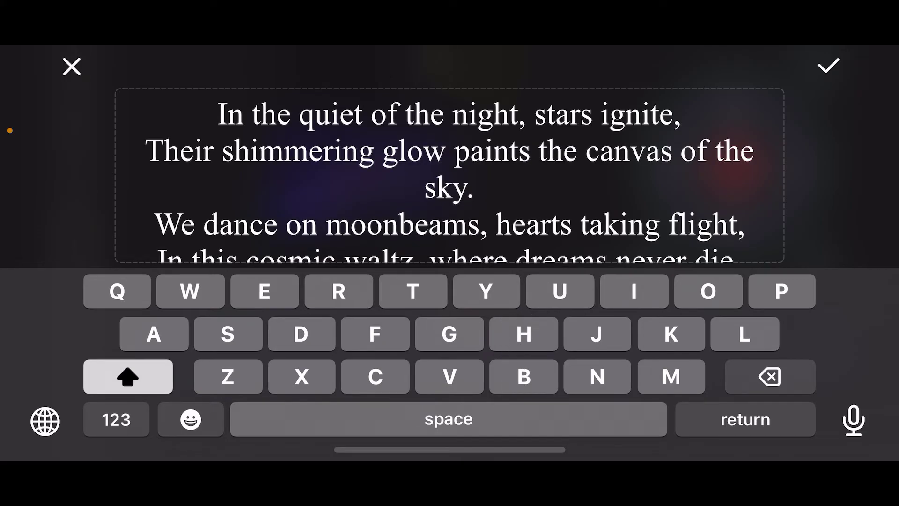
Move the confirmed poem layer to 0:00 and resize it centred over the frame.
click(828, 67)
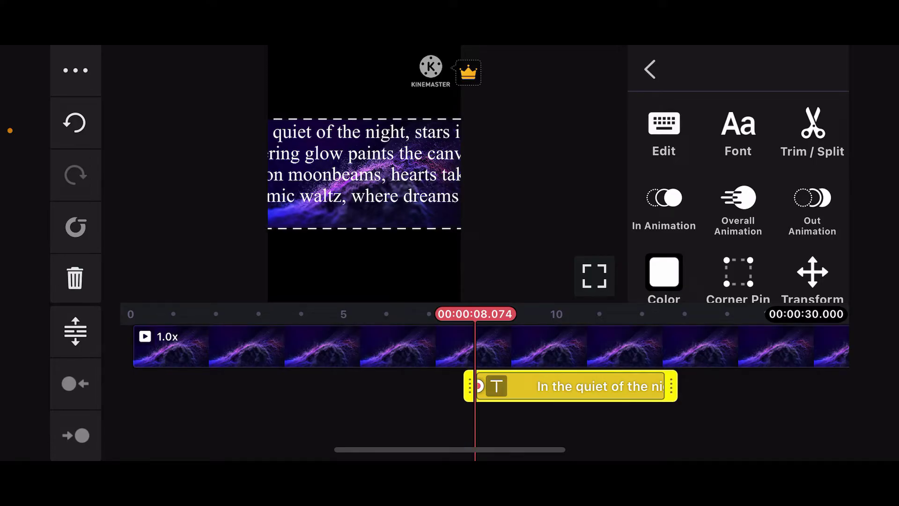
drag(569, 385, 470, 385)
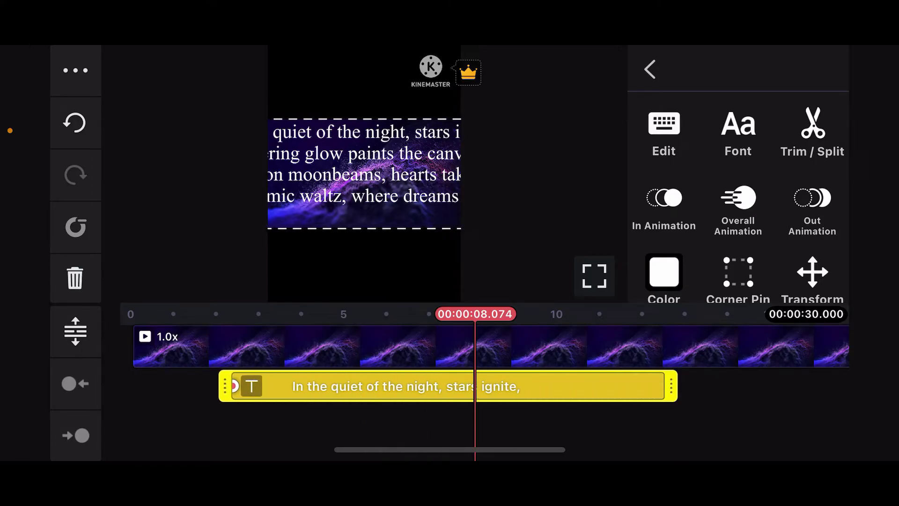
drag(632, 344, 351, 345)
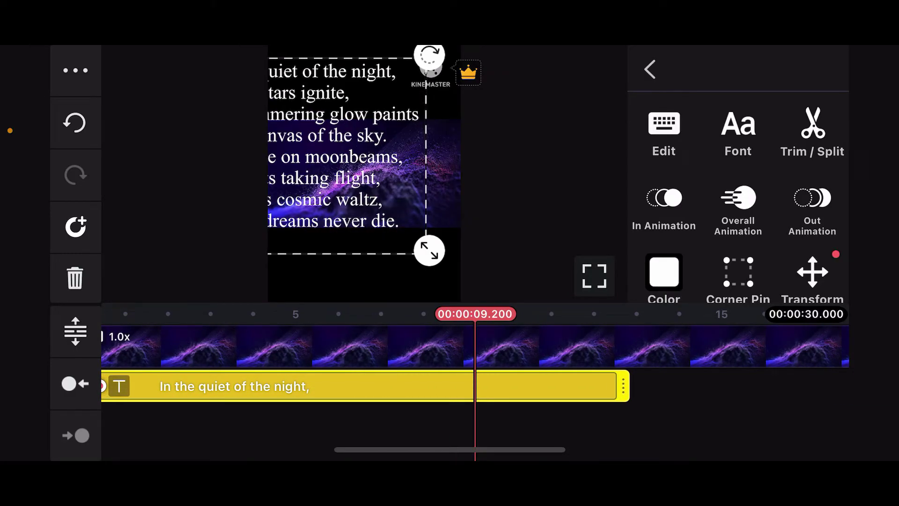
mouse_move(428, 250)
mouse_down()
mouse_move(385, 214)
mouse_move(422, 243)
mouse_move(391, 220)
mouse_up()
mouse_move(306, 155)
mouse_down()
mouse_move(405, 172)
mouse_move(352, 173)
mouse_up()
mouse_move(434, 231)
mouse_down()
mouse_move(463, 266)
mouse_move(446, 229)
mouse_up()
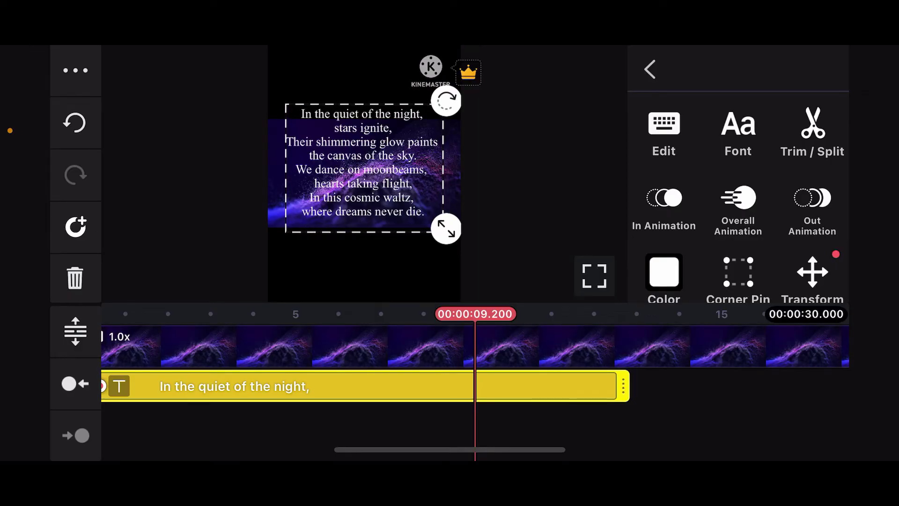
scroll(737, 198, down, 2)
scroll(738, 197, up, 2)
scroll(737, 197, down, 2)
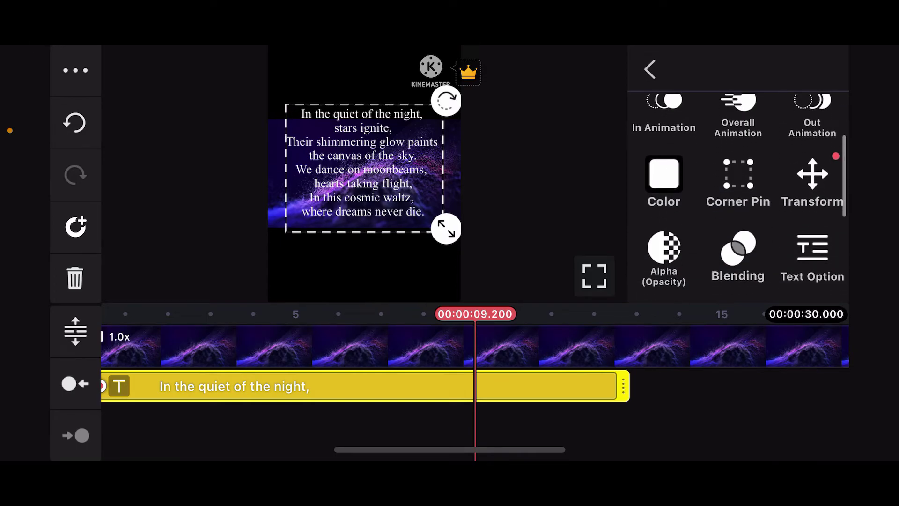
scroll(738, 197, down, 3)
scroll(737, 197, down, 3)
scroll(738, 196, up, 3)
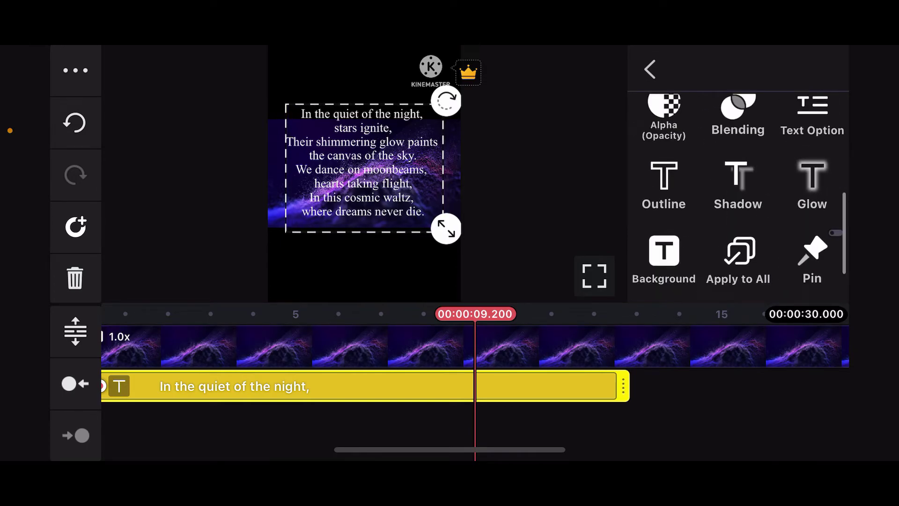
Enable the Shadow option on the poem text layer.
click(737, 200)
click(823, 121)
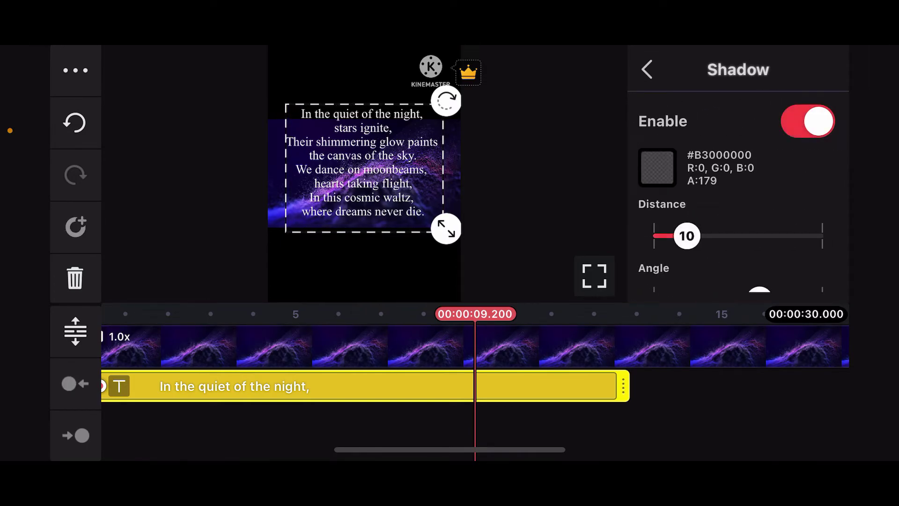
click(666, 69)
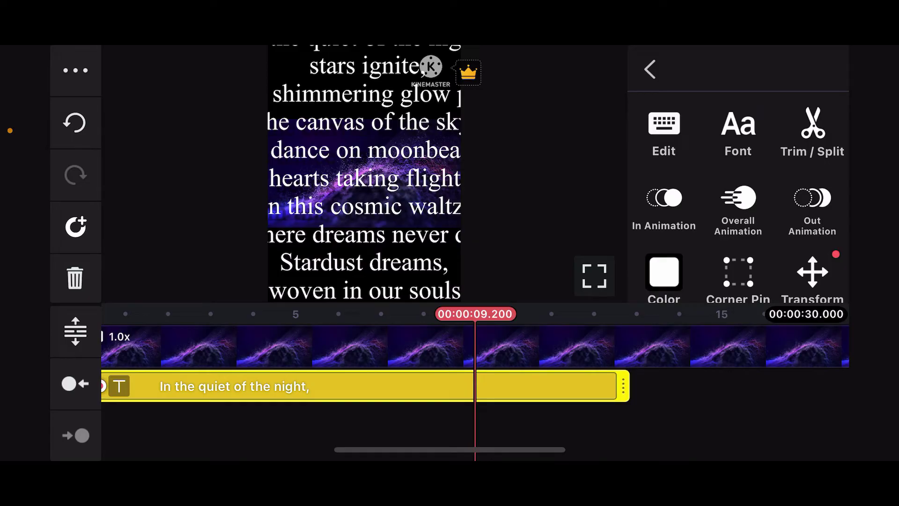
Apply the Slide Down In Animation to the poem text.
click(663, 205)
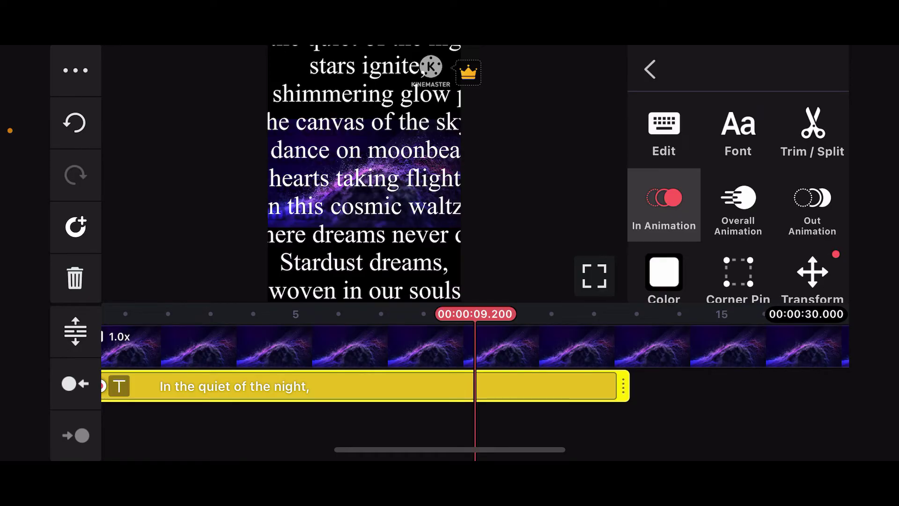
click(664, 205)
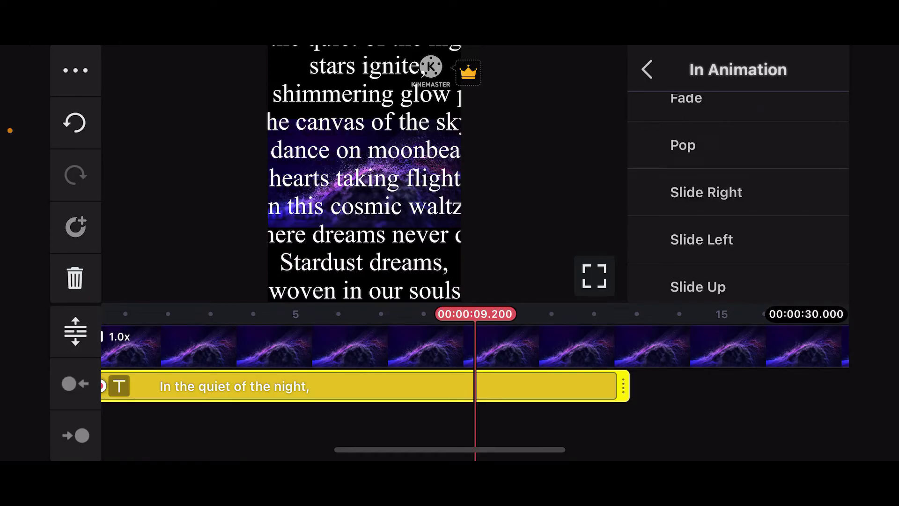
scroll(737, 197, down, 2)
scroll(738, 197, down, 1)
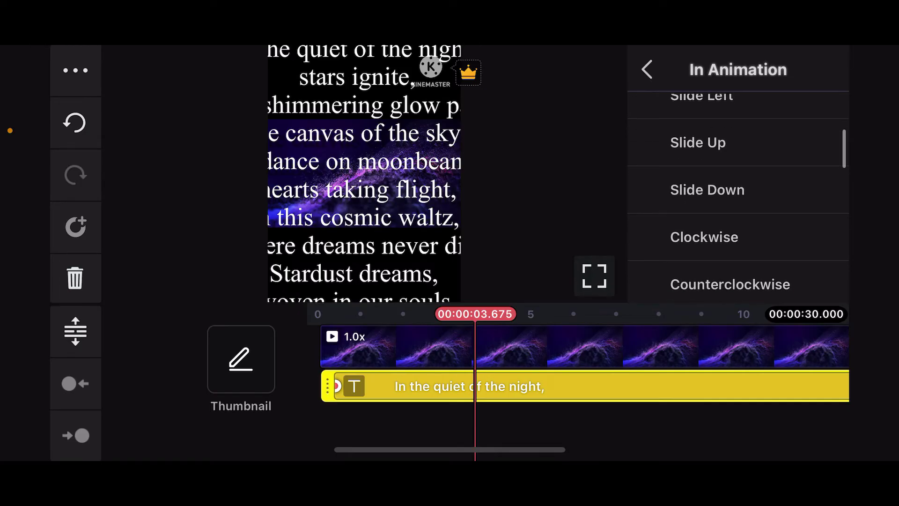
click(706, 190)
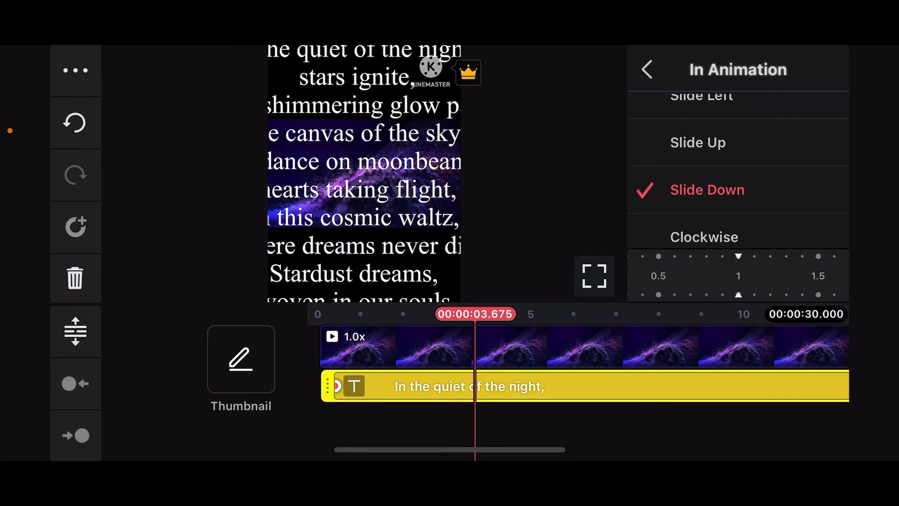
Apply a Slide Down Out Animation to the poem with timing set to about 2.
click(647, 69)
click(807, 204)
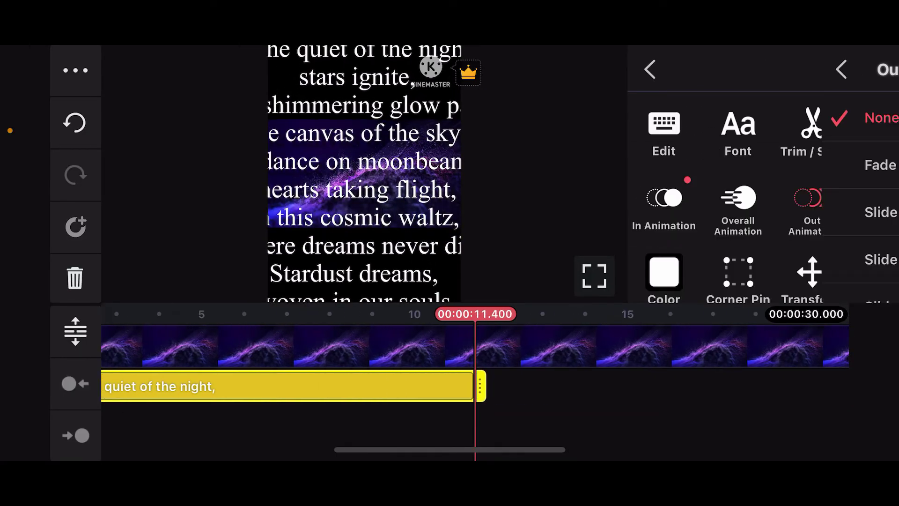
scroll(738, 197, down, 2)
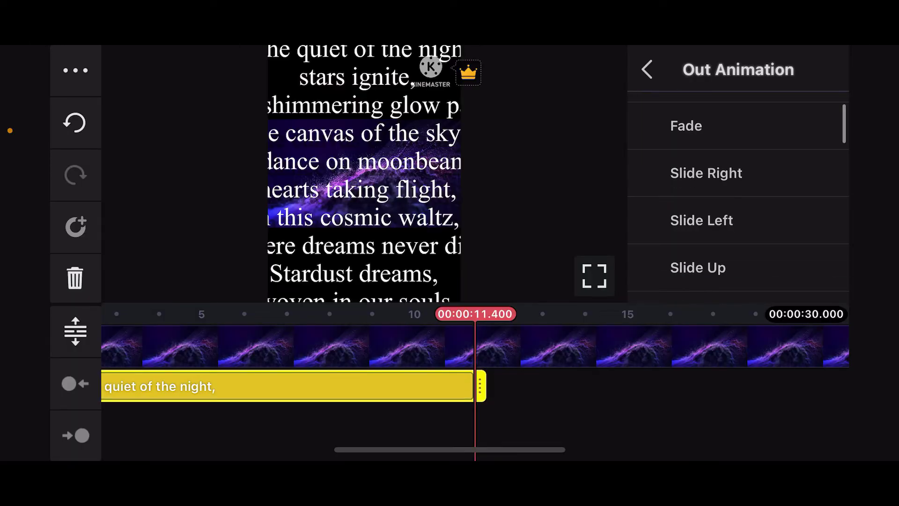
scroll(737, 196, down, 1)
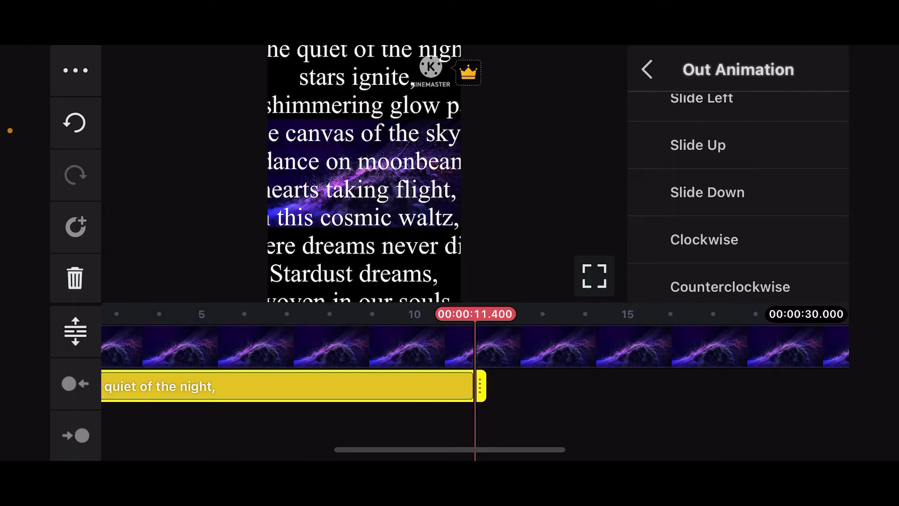
click(706, 193)
drag(808, 276, 632, 275)
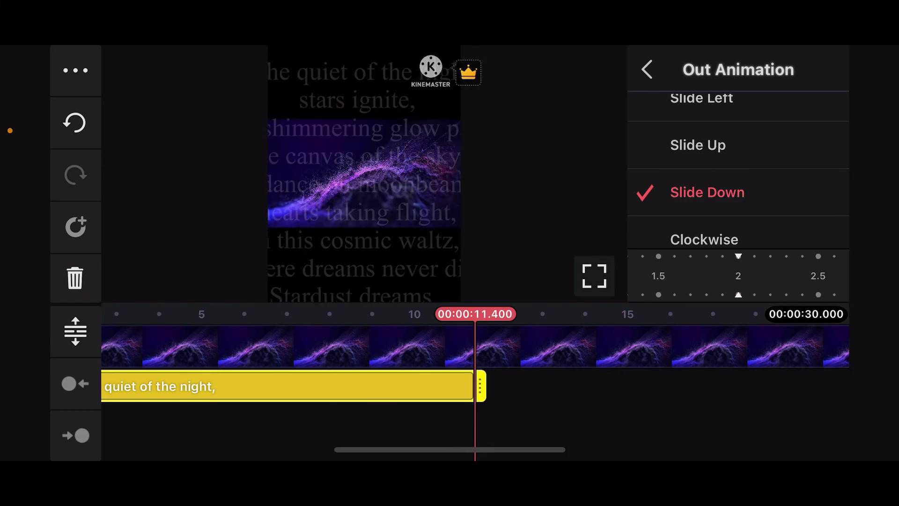
Trim the background clip to the poem layer's end, making the project 11.3 seconds.
click(315, 346)
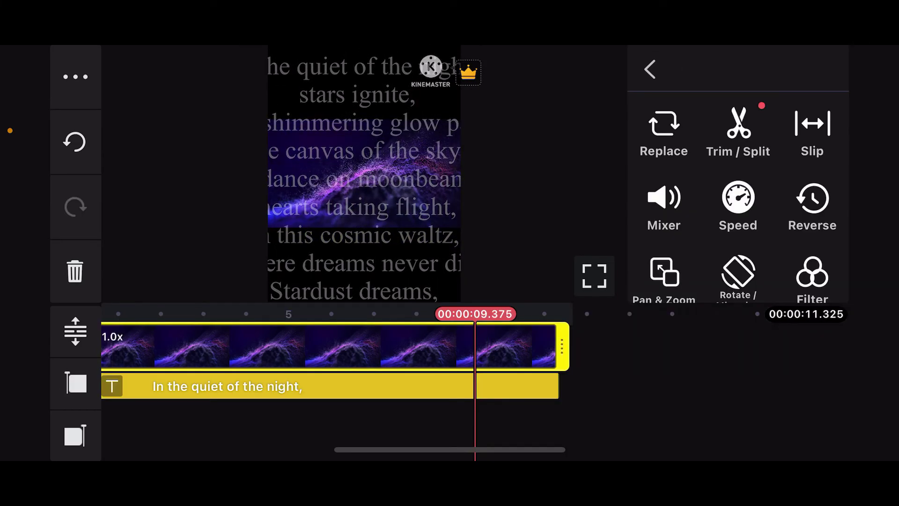
drag(282, 348, 462, 348)
click(422, 386)
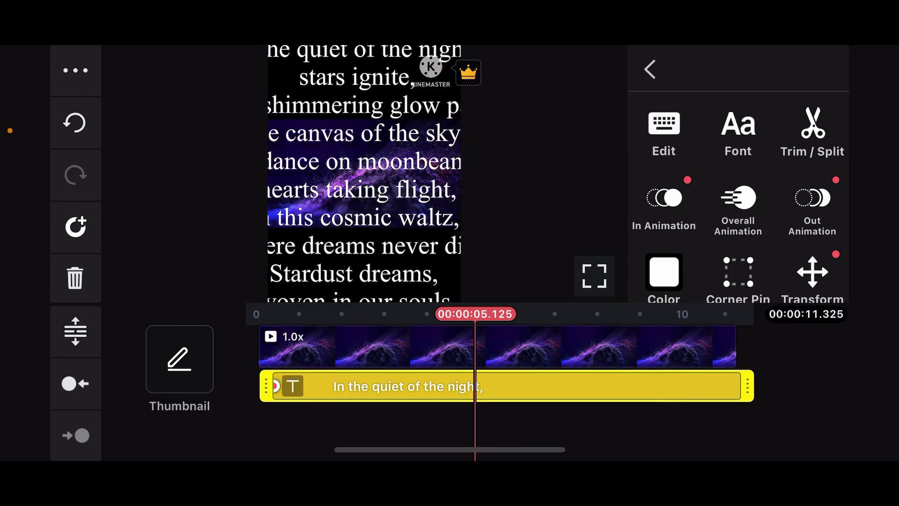
click(649, 69)
click(816, 264)
click(449, 323)
Preview the poem sliding in from the project start, then open the phone's control centre.
click(816, 264)
drag(421, 347, 674, 348)
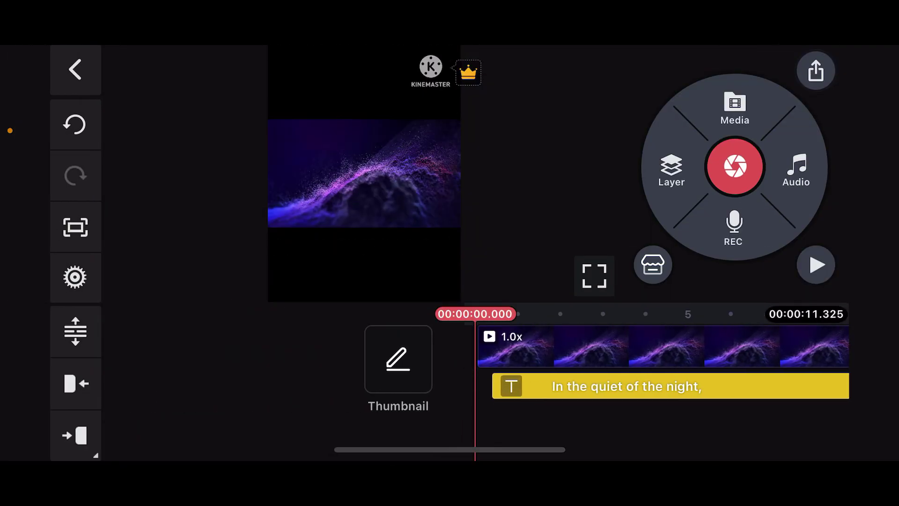
click(816, 264)
click(450, 323)
drag(534, 348, 485, 348)
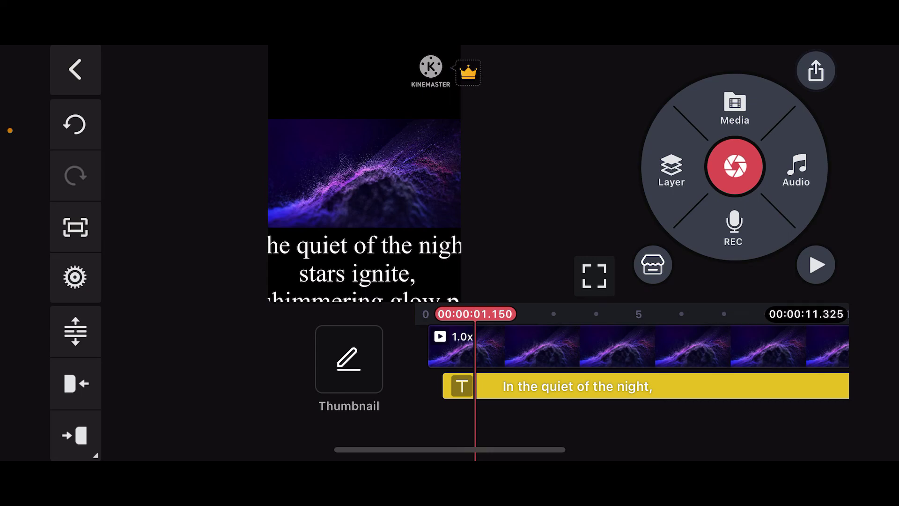
drag(829, 49, 829, 281)
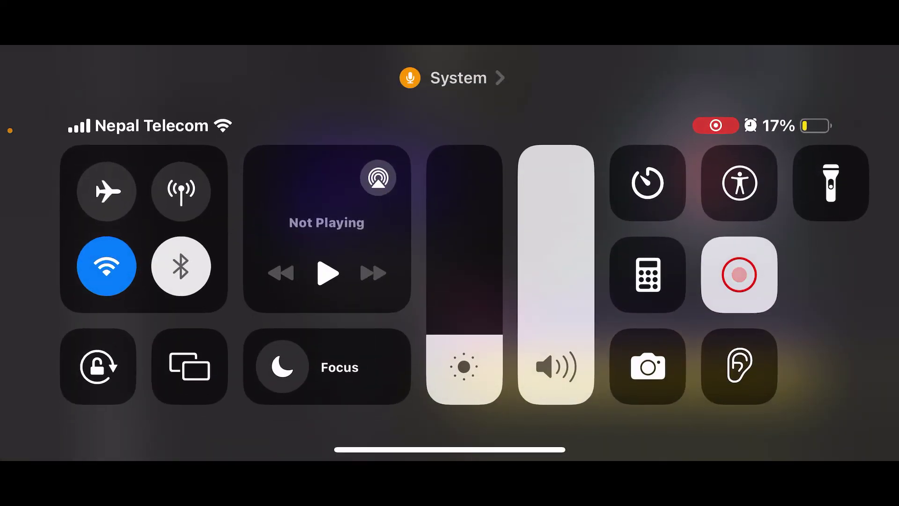